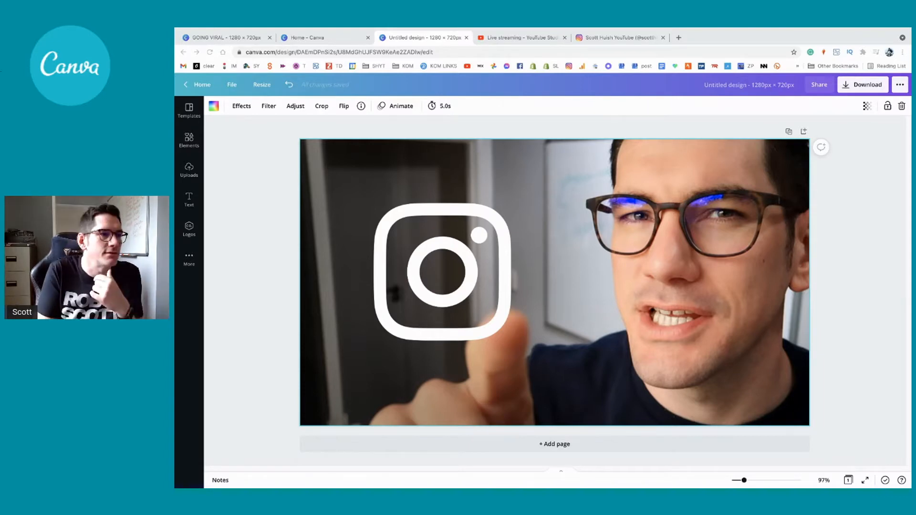
Switch to the Instagram Add New IGTV Video page and check the recommended cover size and the cover editing option.
key(super+5)
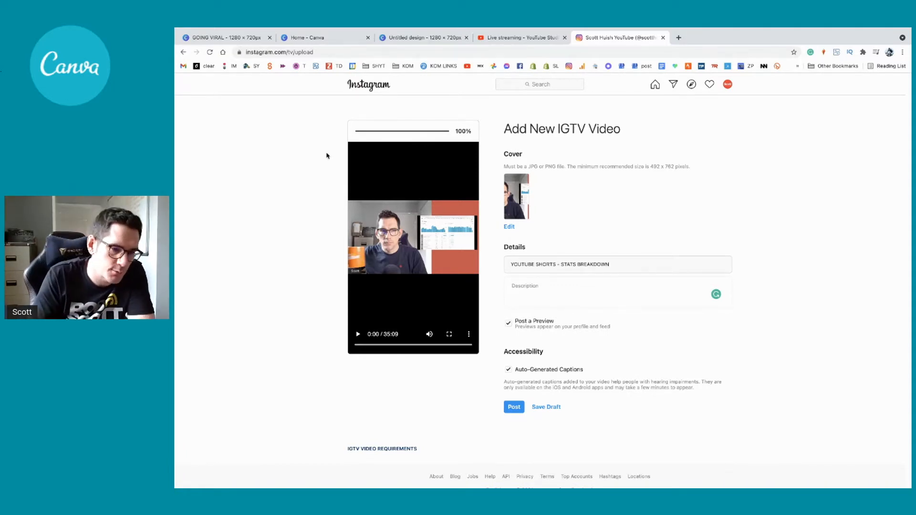
scroll(507, 211, up, 3)
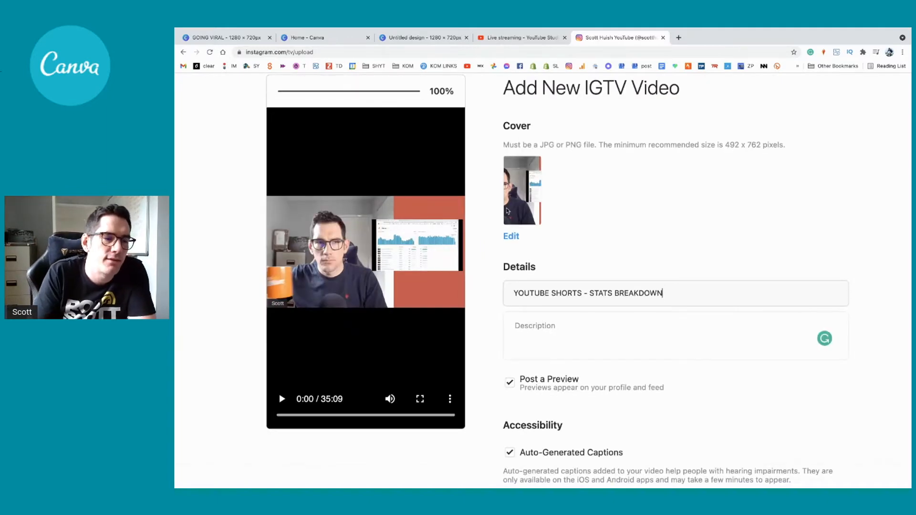
scroll(506, 211, right, 1)
scroll(506, 210, right, 1)
scroll(508, 211, up, 2)
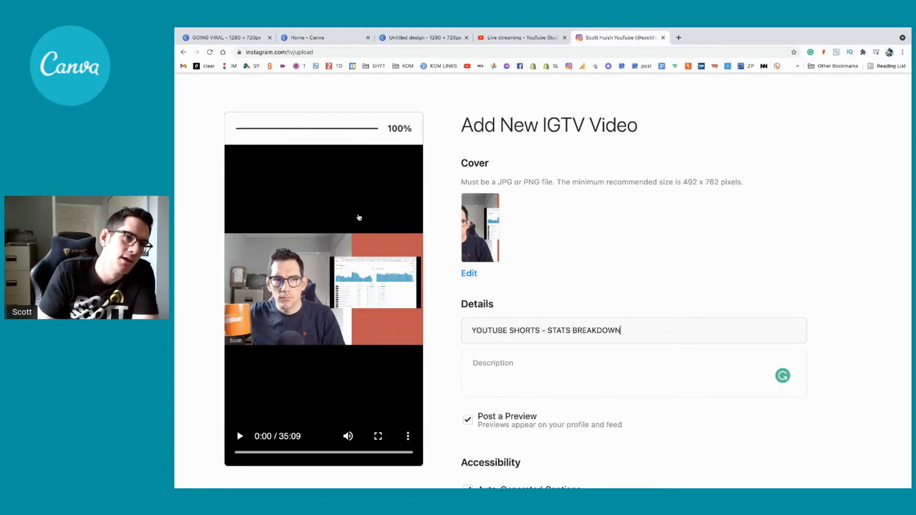
click(469, 273)
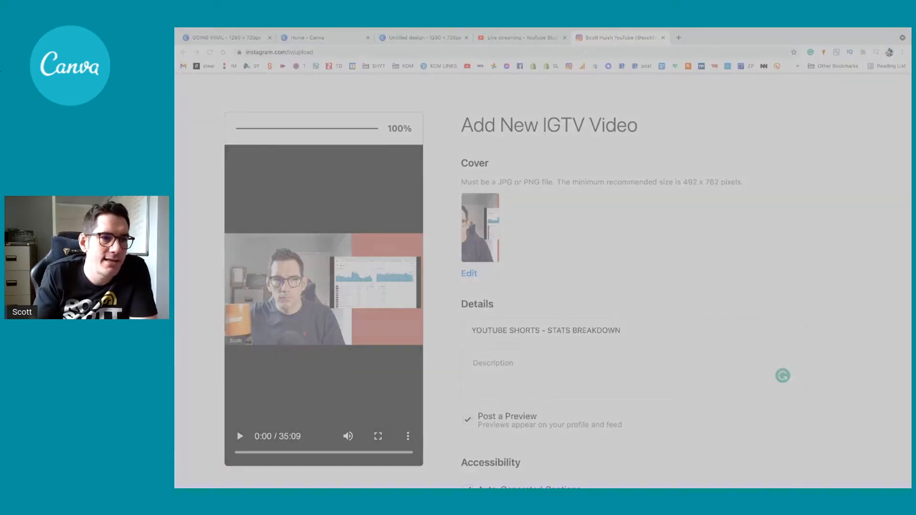
key(Escape)
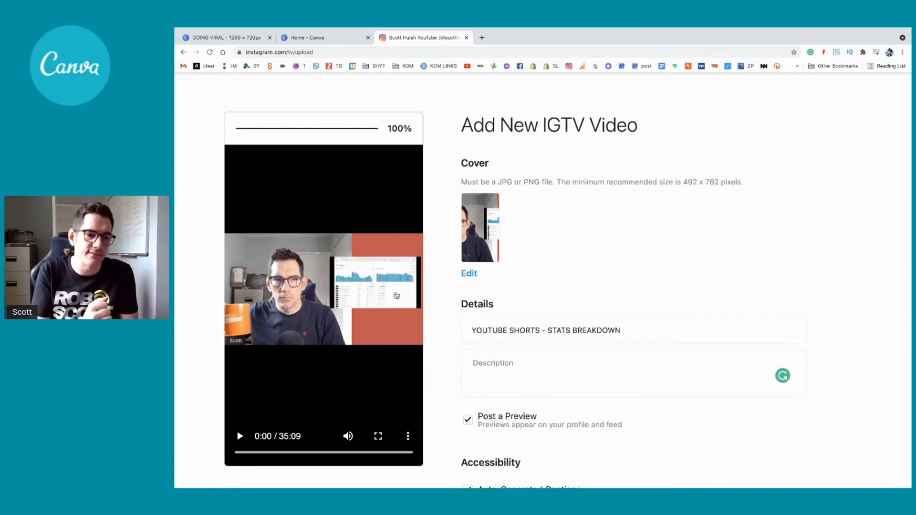
scroll(397, 295, up, 1)
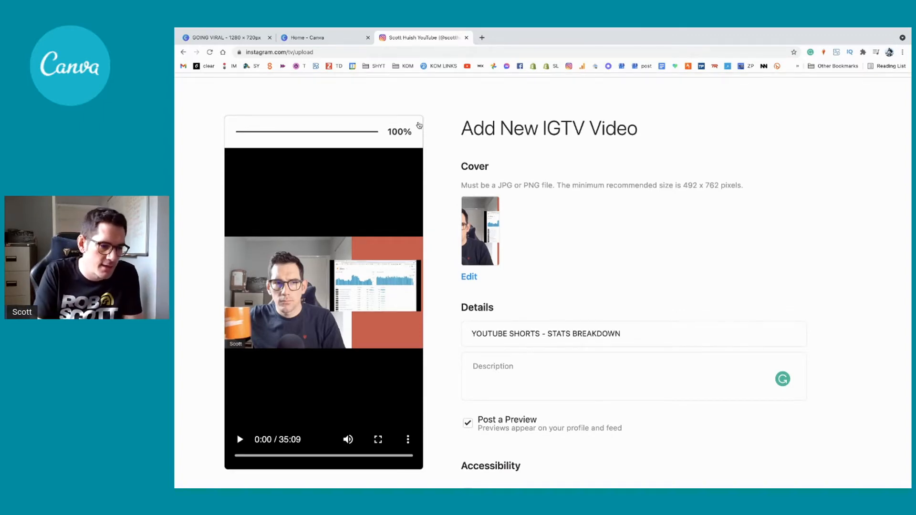
Switch to the GOING VIRAL design in Canva and inspect the #SHORTS LIVE STATS thumbnail on page 3 up close.
click(226, 37)
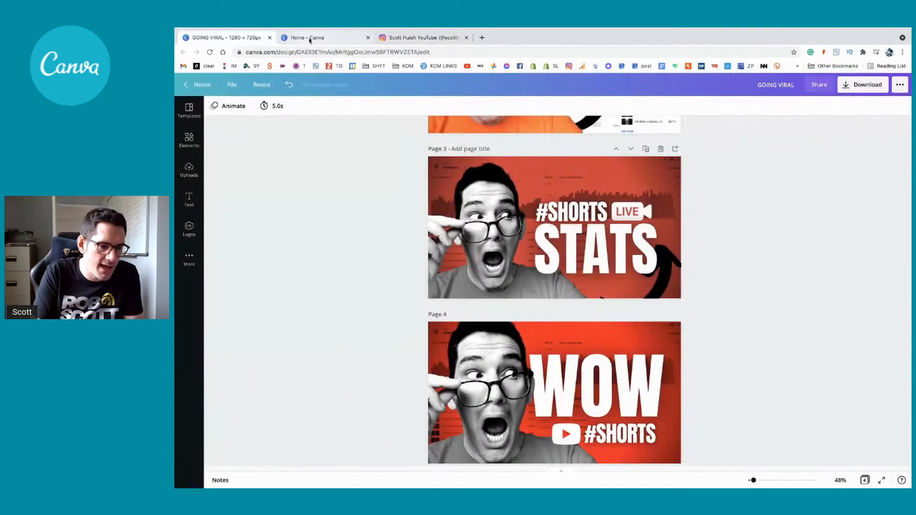
scroll(380, 208, up, 5)
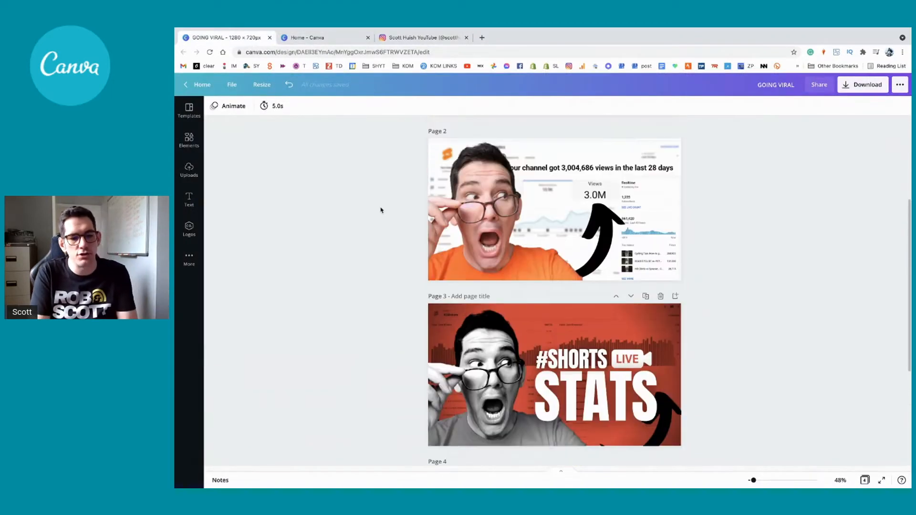
scroll(381, 208, down, 5)
scroll(380, 207, up, 1)
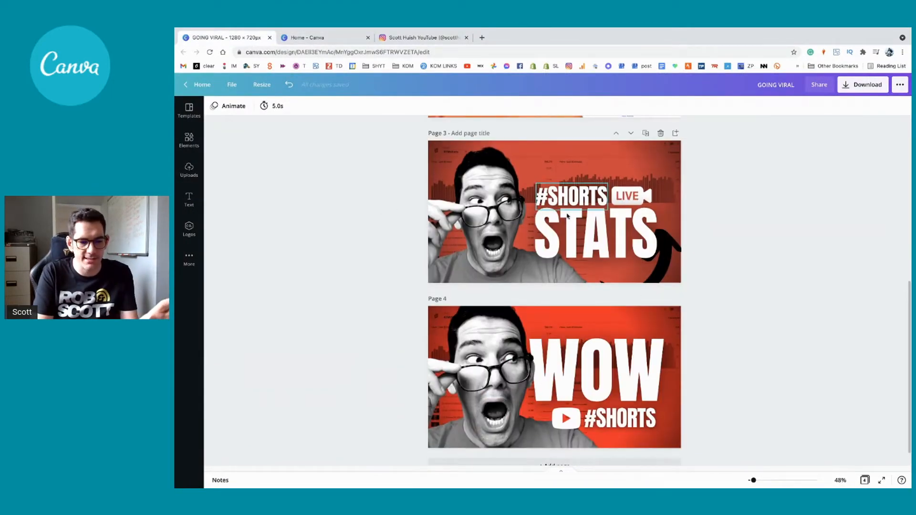
drag(753, 480, 769, 480)
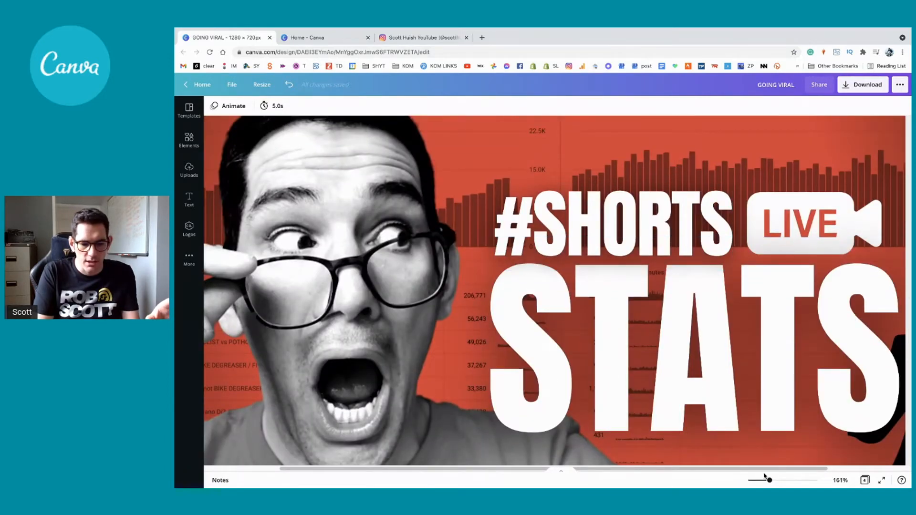
drag(770, 481, 759, 481)
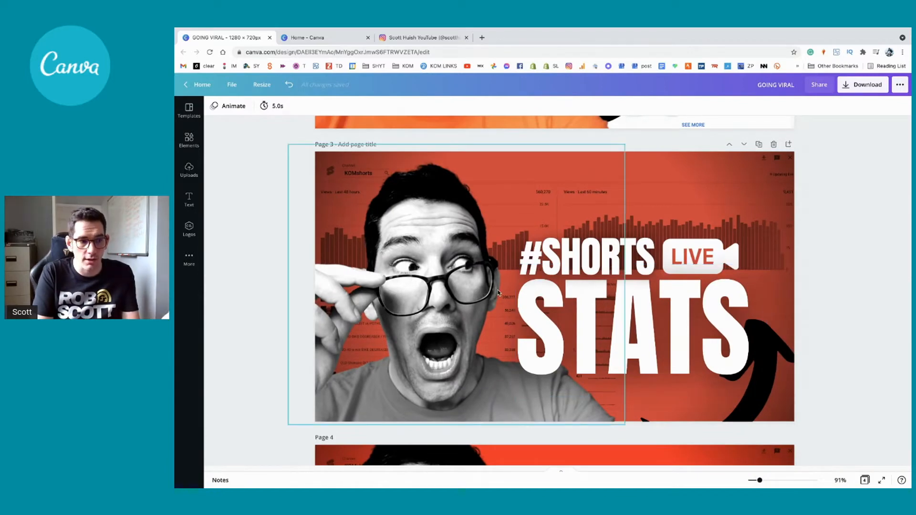
Create a resized copy of the GOING VIRAL design with a custom size of 492 x 762 px.
click(268, 90)
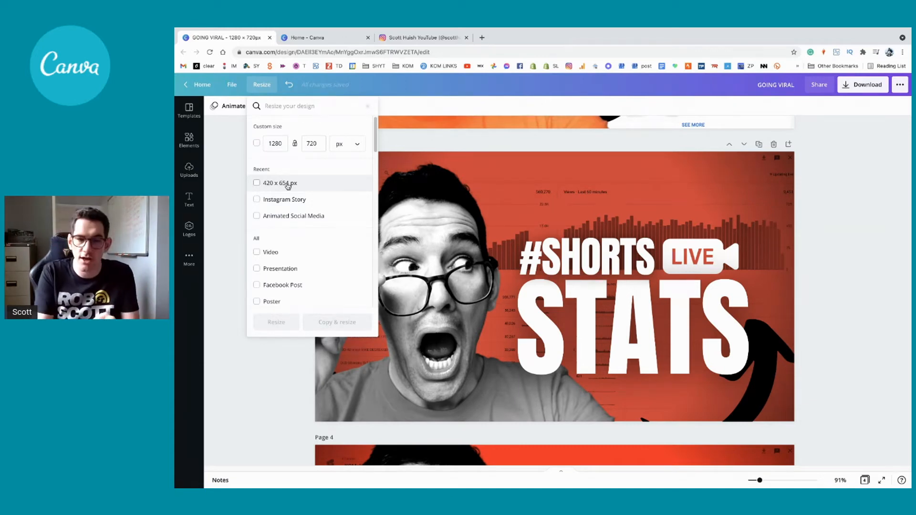
click(279, 147)
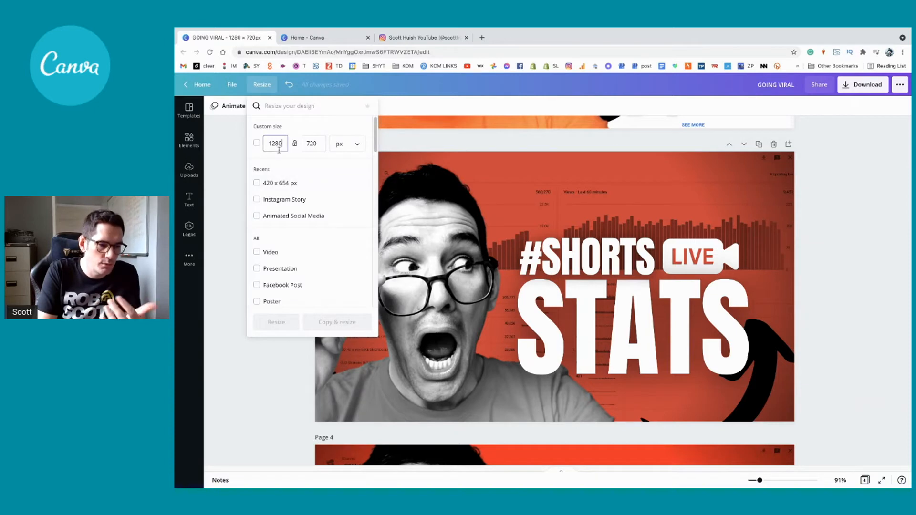
double_click(279, 149)
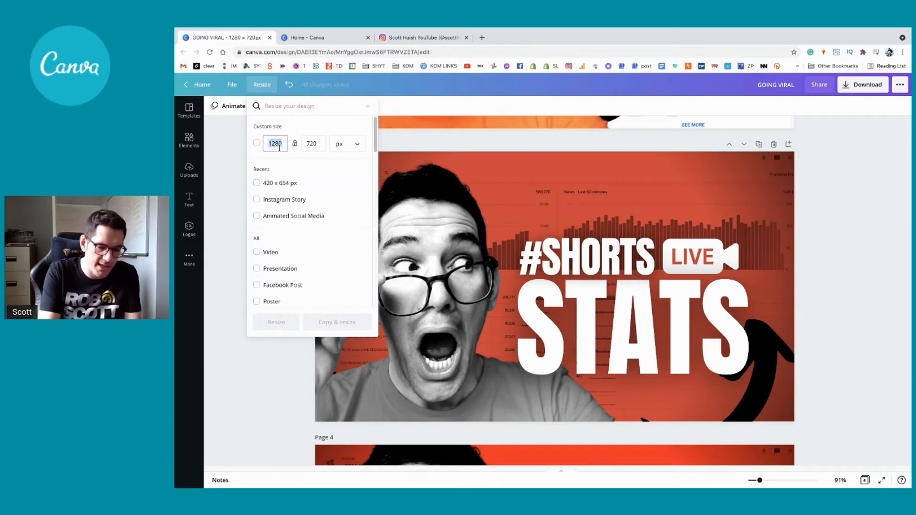
text(492)
double_click(312, 145)
key(BackSpace)
text(762)
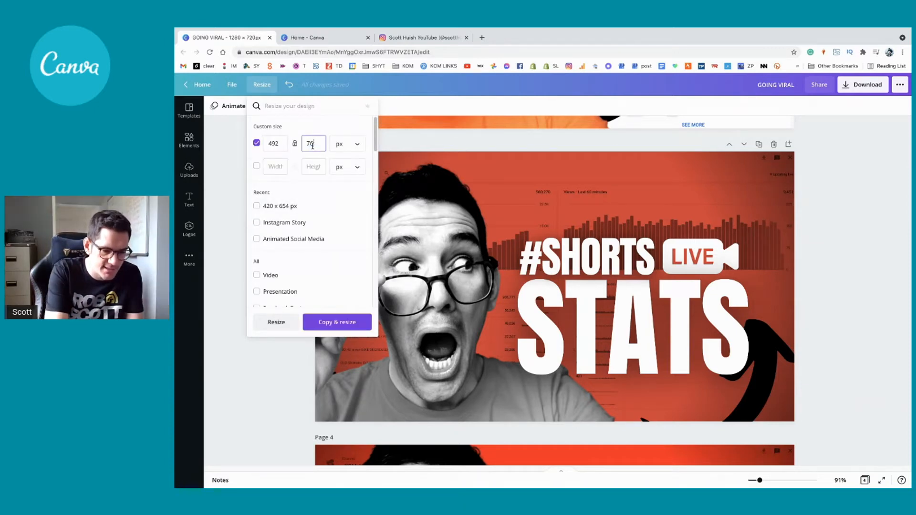
click(342, 324)
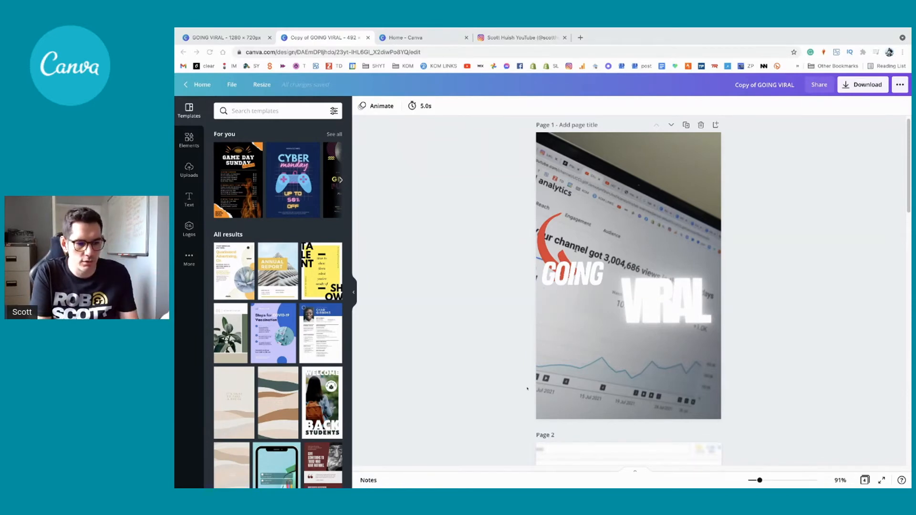
Collapse the templates list and review how the pages and their text elements were laid out in the resized copy.
click(354, 292)
scroll(546, 332, down, 3)
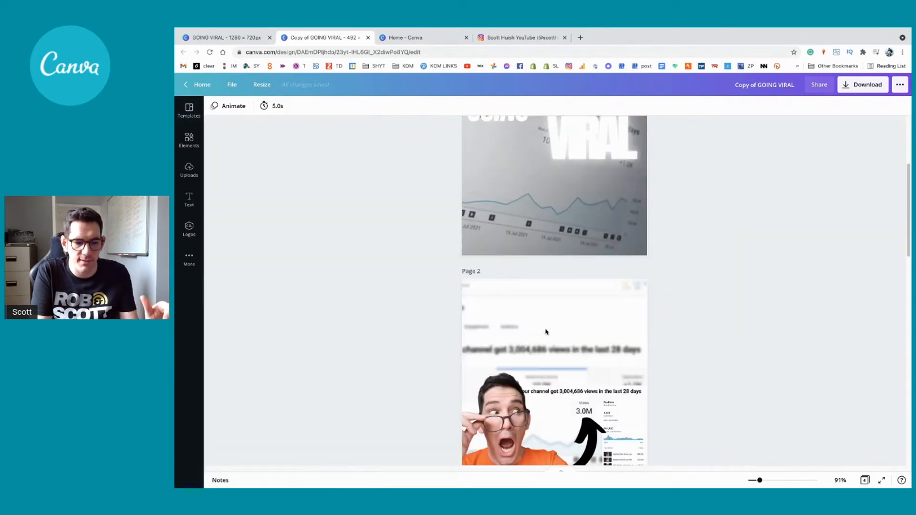
scroll(547, 331, down, 10)
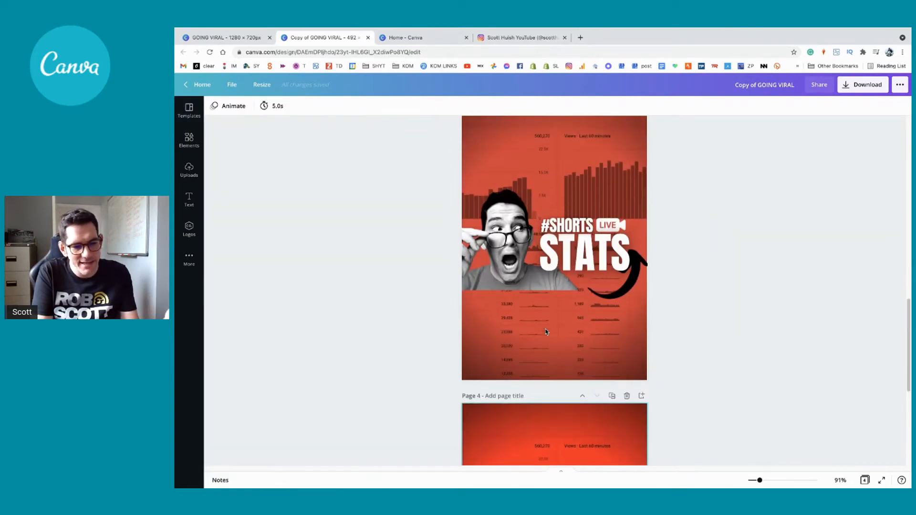
click(612, 260)
click(577, 223)
scroll(549, 254, up, 8)
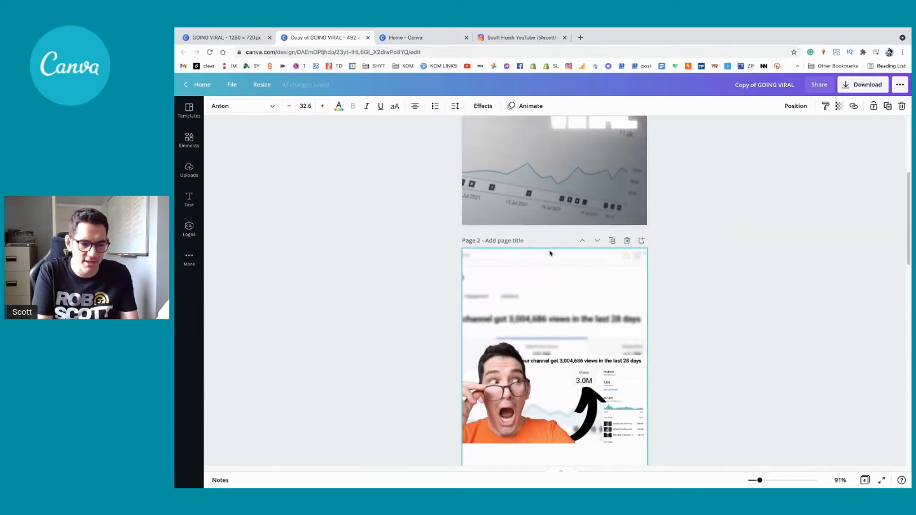
On page 1, move the VIRAL text up, the GOING text to the lower right and the red arrow to the upper right.
scroll(549, 254, up, 3)
drag(576, 274, 587, 134)
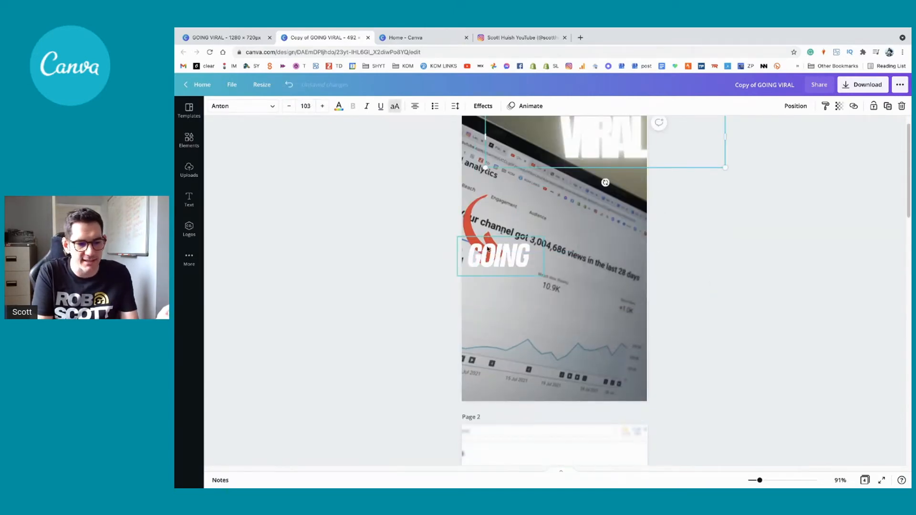
drag(488, 249, 582, 288)
drag(474, 217, 618, 214)
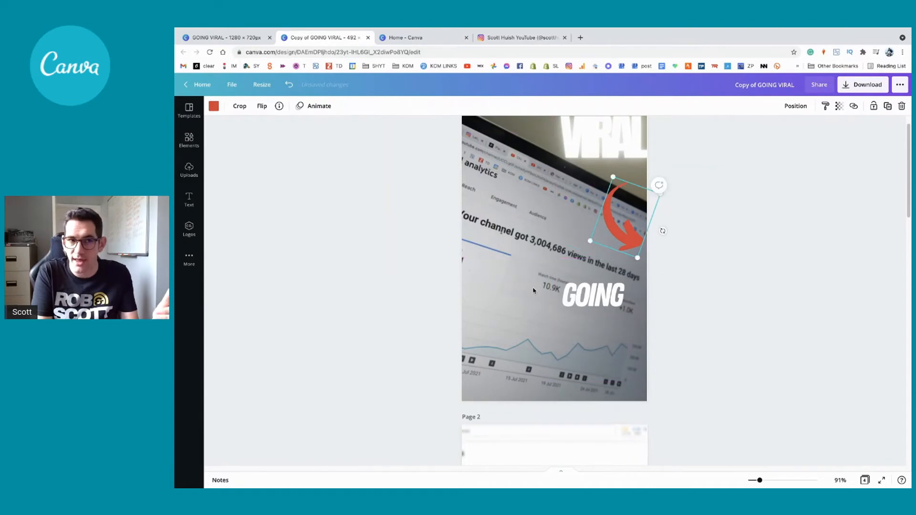
On page 3, move the cutout photo of the man to the bottom edge and enlarge it past the page width.
scroll(533, 290, down, 1)
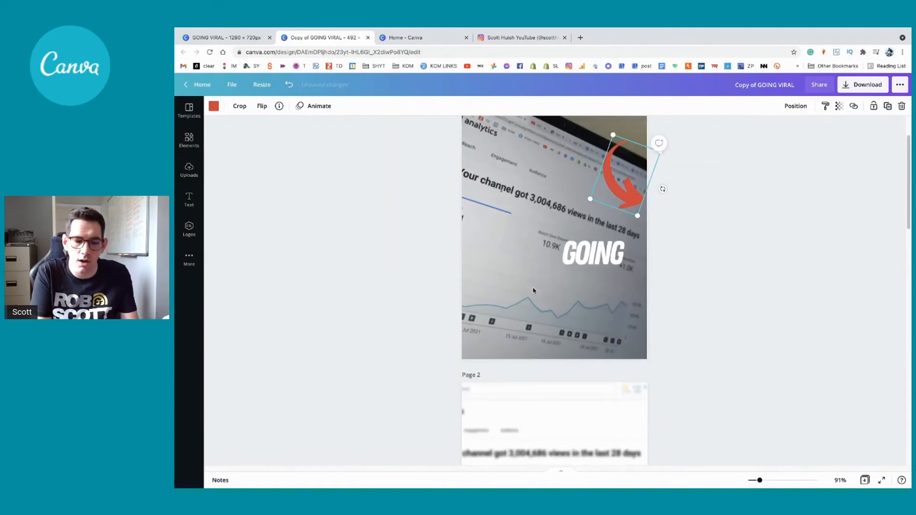
scroll(534, 290, down, 12)
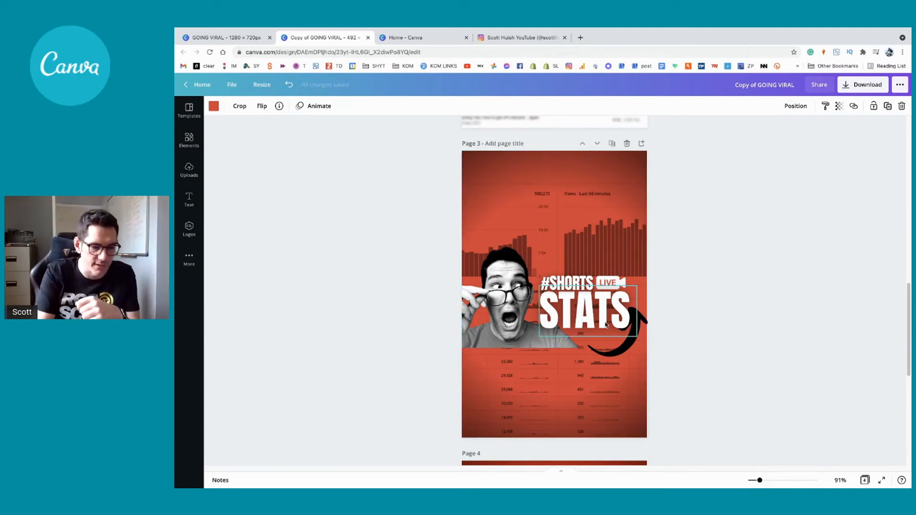
click(507, 287)
drag(506, 286, 509, 377)
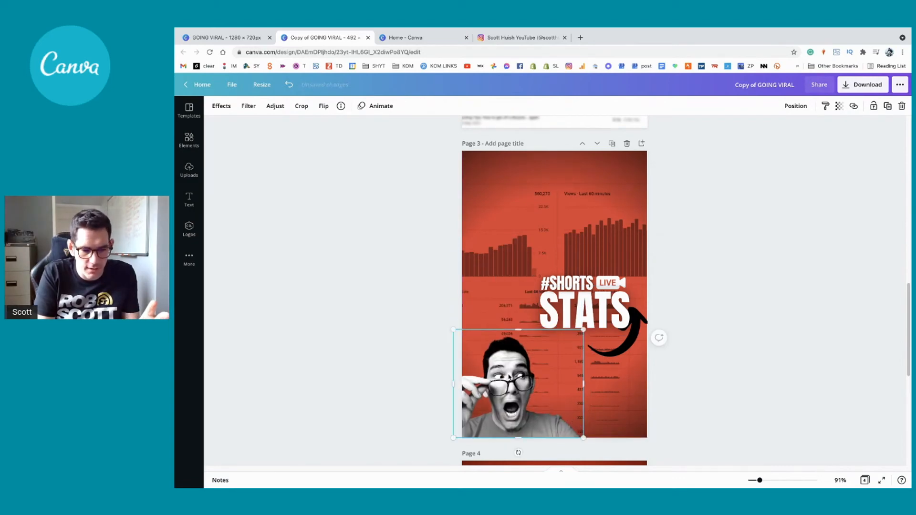
drag(583, 329, 701, 228)
Enlarge the LIVE badge and place it at the top left of page 3, and move the #SHORTS and STATS texts above the photo.
click(609, 283)
drag(608, 283, 537, 209)
click(559, 285)
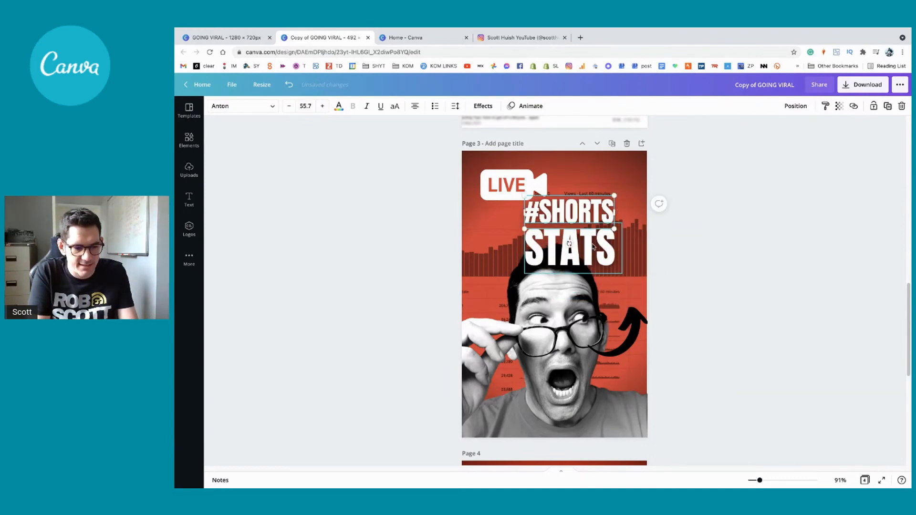
shift+click(576, 253)
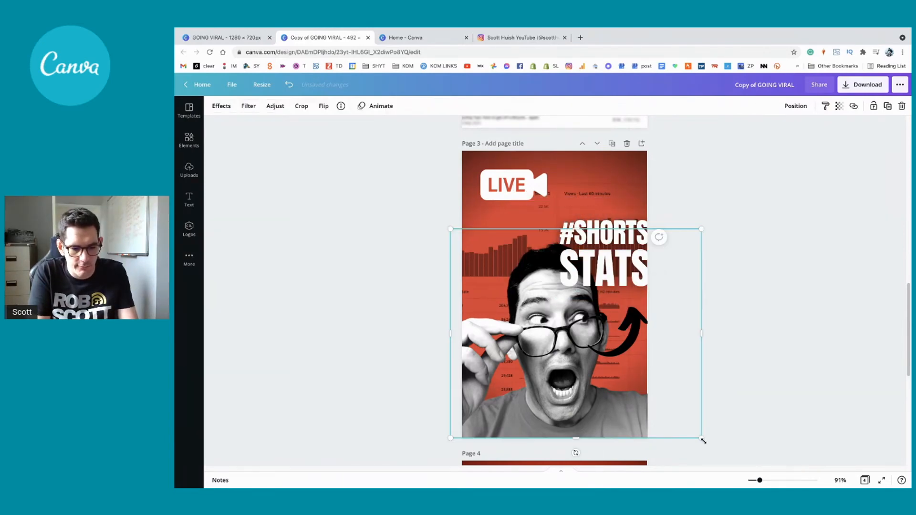
Shrink the cutout photo to the left half of page 3 and place the #SHORTS STATS text right beside it.
drag(701, 440, 581, 336)
click(613, 242)
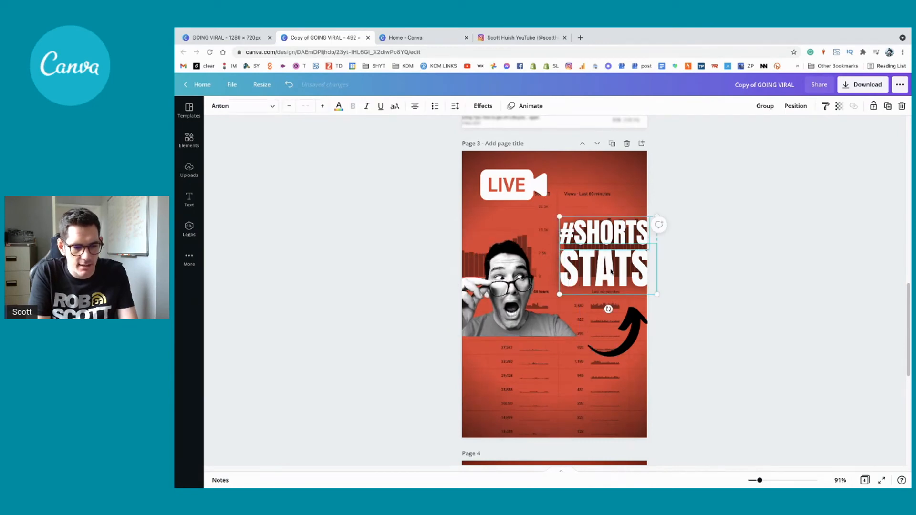
drag(612, 275, 594, 307)
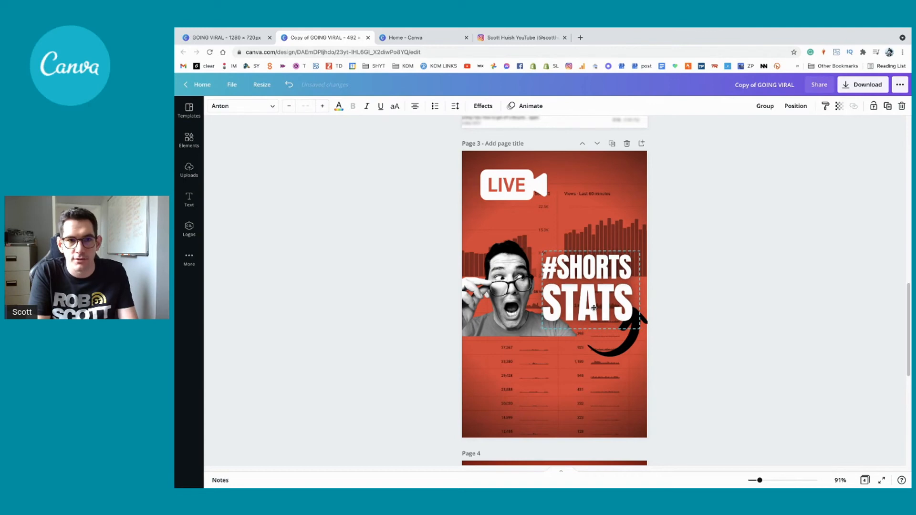
Delete the LIVE badge from page 3 and enlarge the black arrow so it points up at the STATS text.
drag(522, 181, 593, 342)
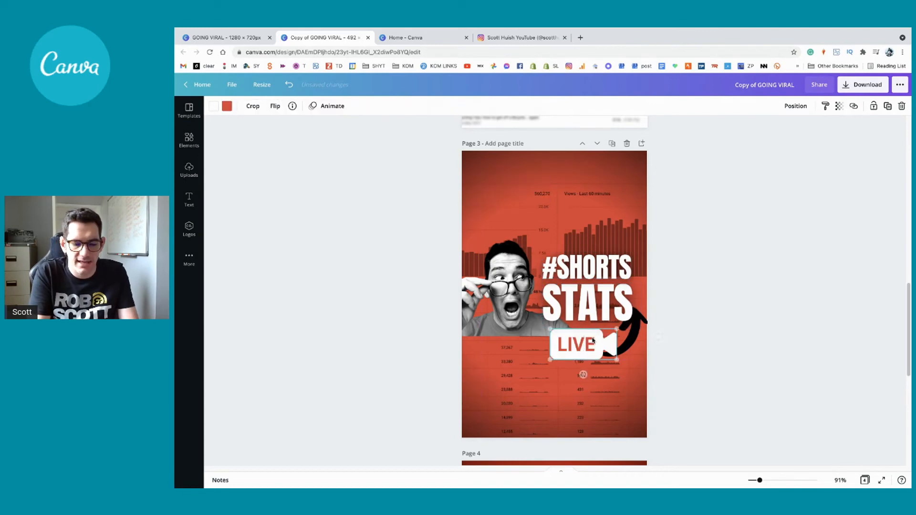
key(Delete)
click(624, 351)
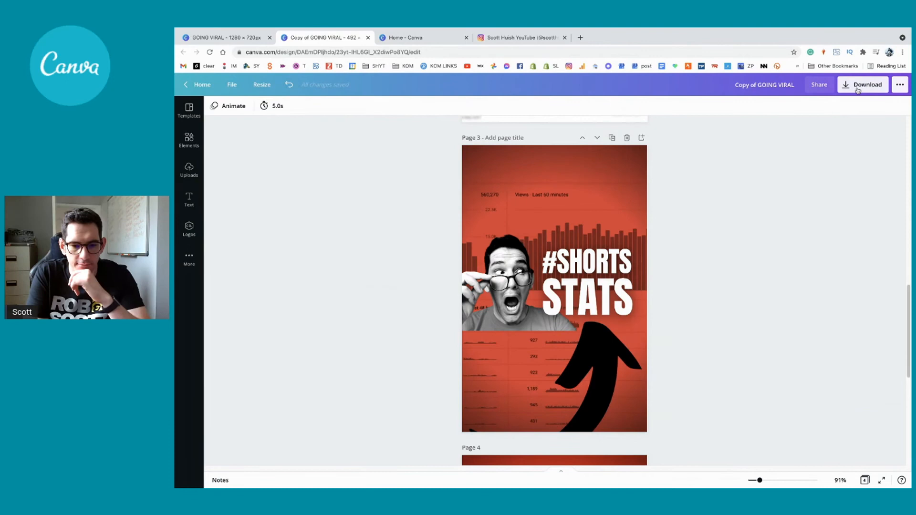
Download only page 3 of the design as a PNG at 492 x 762 px.
click(863, 84)
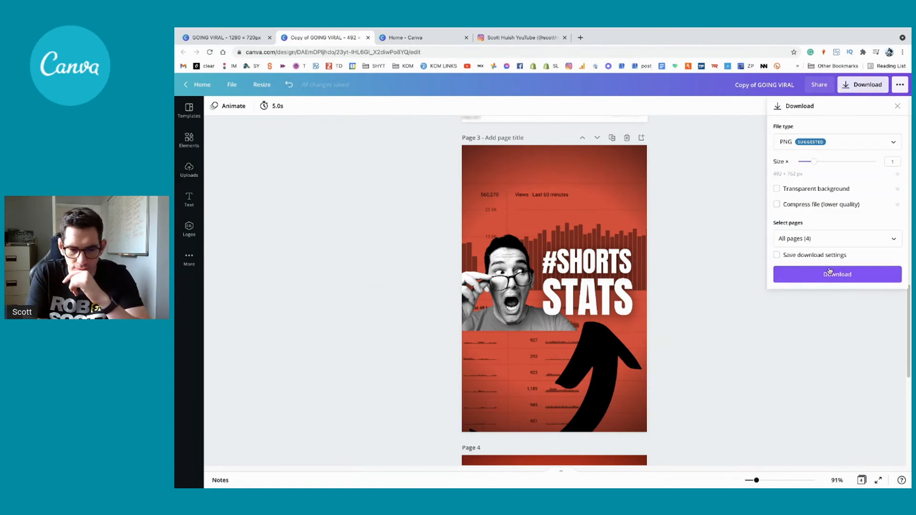
click(836, 239)
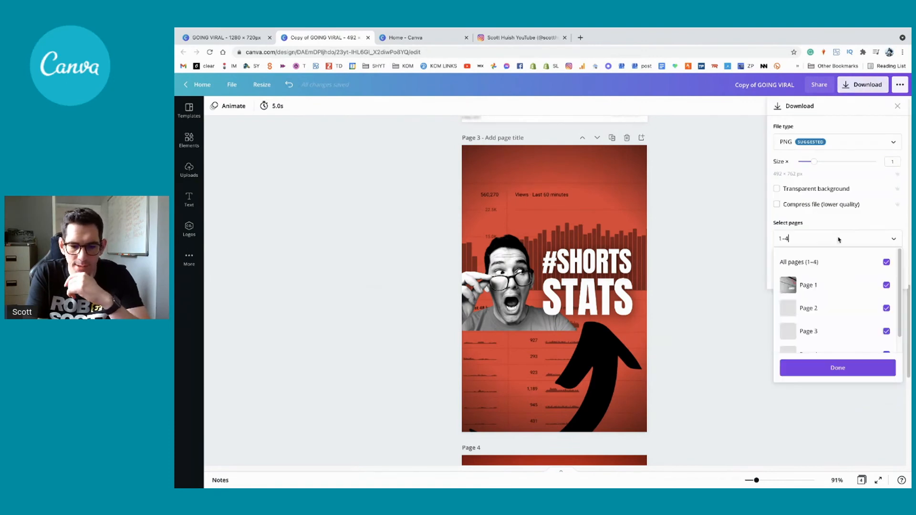
click(886, 263)
scroll(863, 302, down, 1)
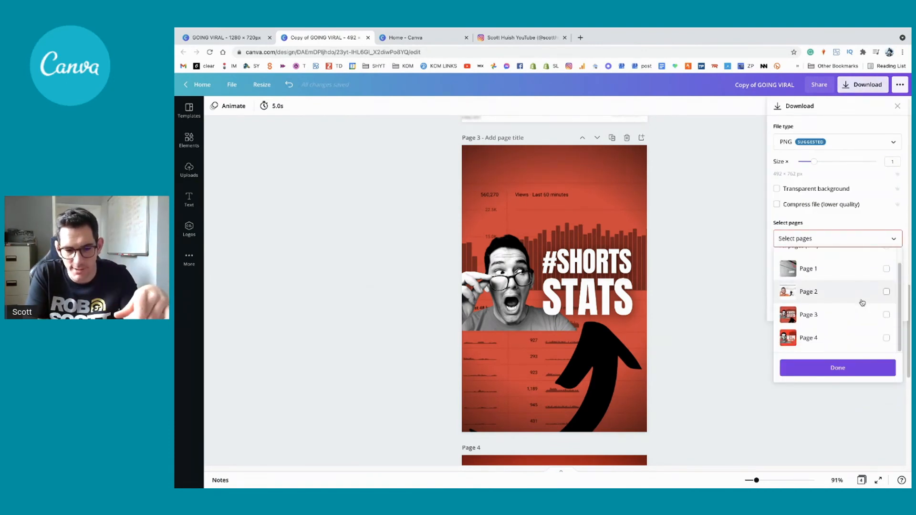
click(886, 315)
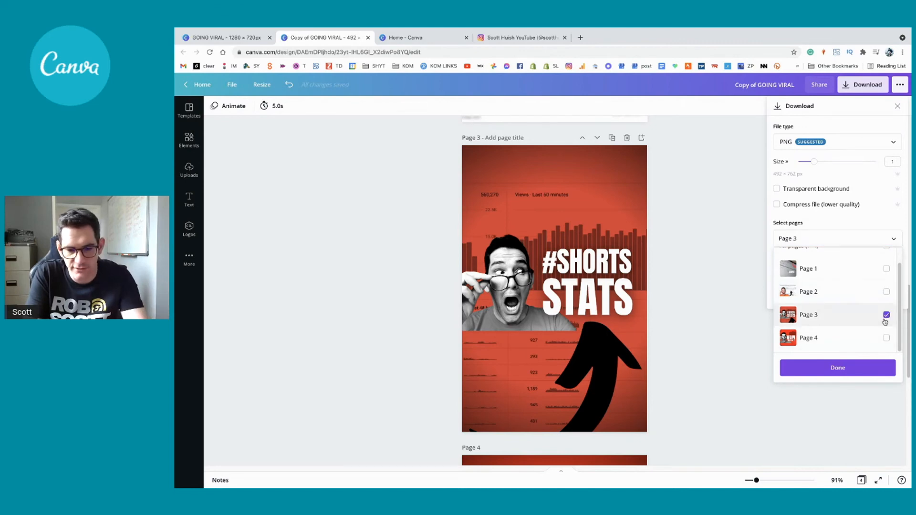
click(859, 367)
click(820, 273)
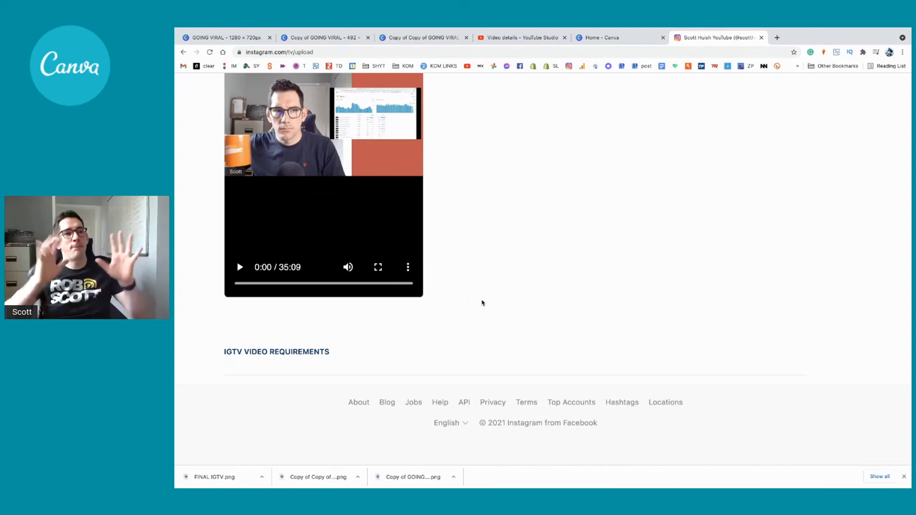
Check the upload of the YOUTUBE SHORTS - STATS BREAKDOWN video and inspect its cover in the profile's IGTV videos.
scroll(482, 303, up, 3)
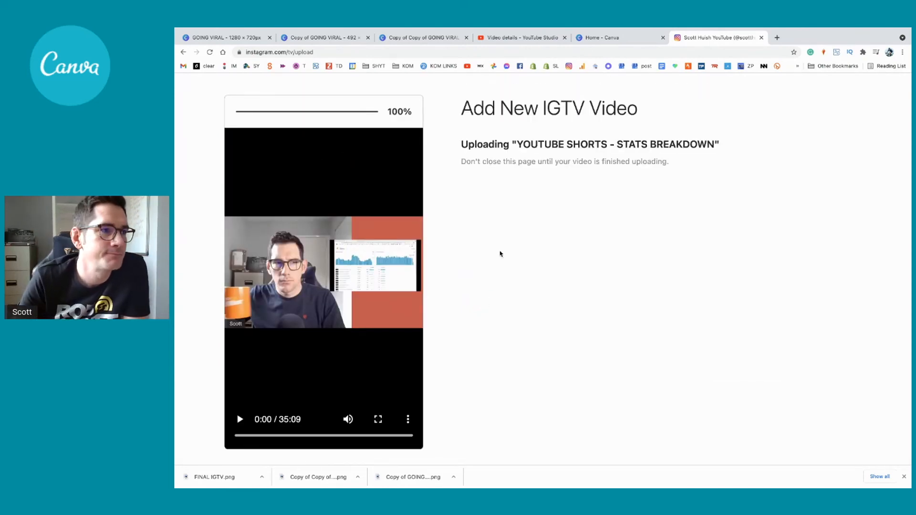
scroll(555, 252, down, 3)
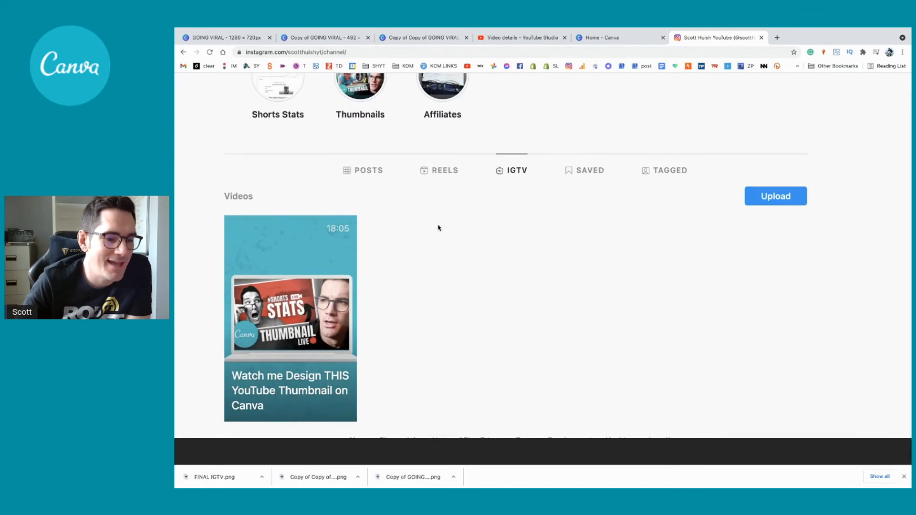
scroll(415, 224, down, 5)
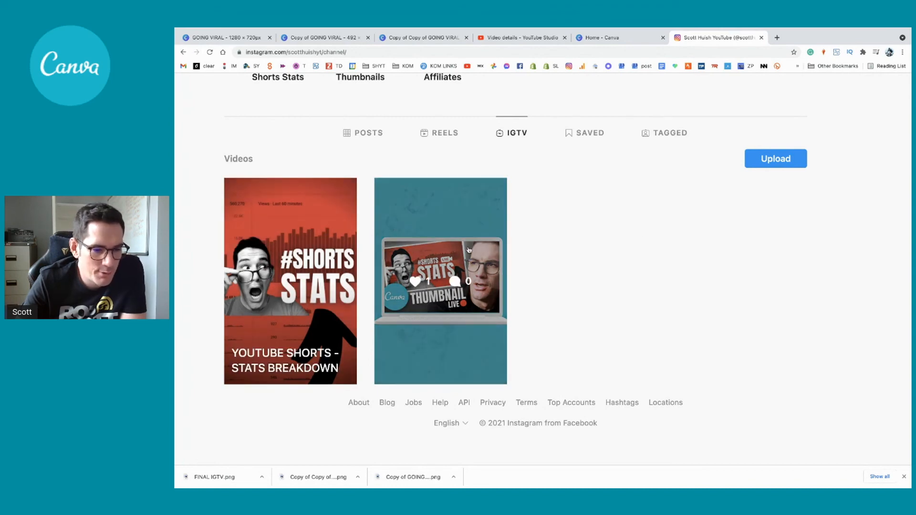
Open the profile's posts grid, examine how the #SHORTS STATS cover is cropped there, and dismiss the browser's downloads bar.
click(183, 52)
scroll(511, 317, down, 3)
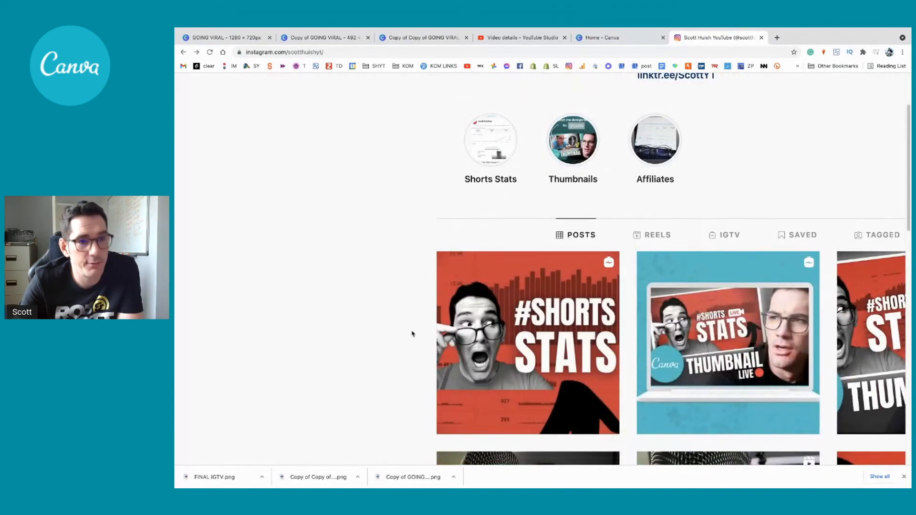
scroll(520, 355, down, 2)
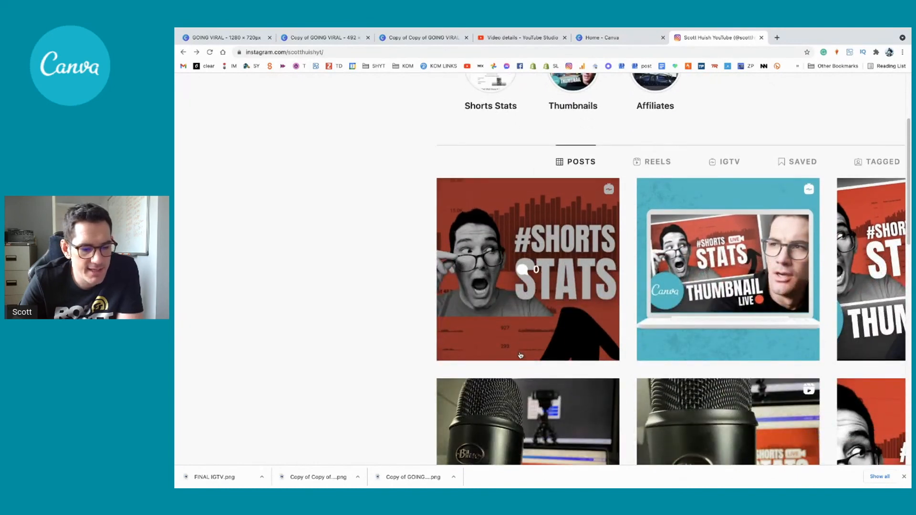
scroll(520, 355, down, 3)
click(904, 476)
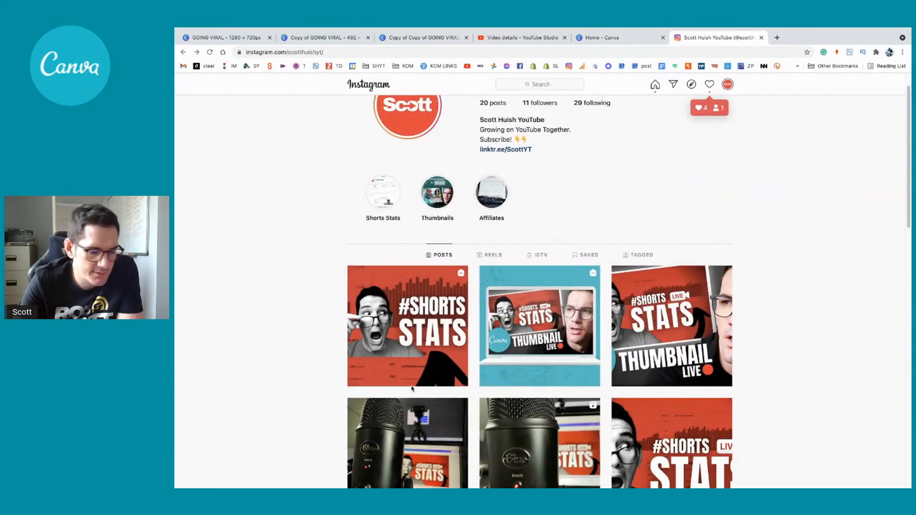